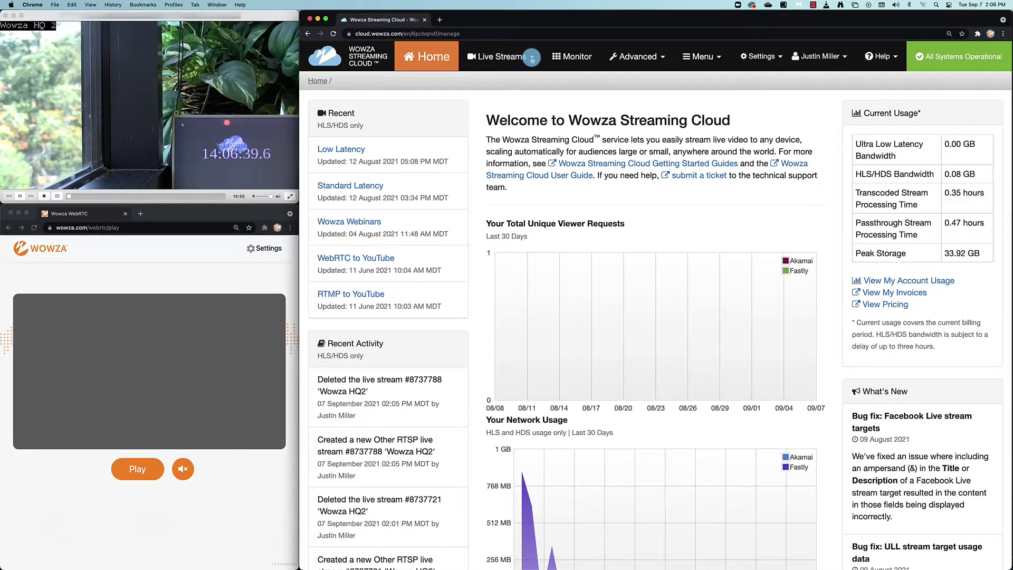
Add a live stream named 'Wowza HQ2' broadcasting from US West (California)
click(568, 35)
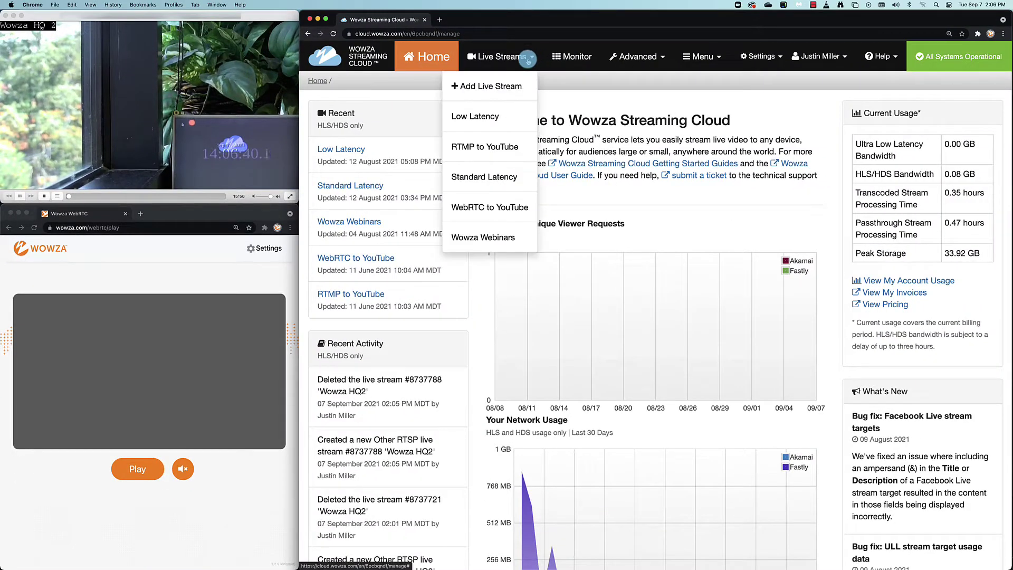
click(491, 87)
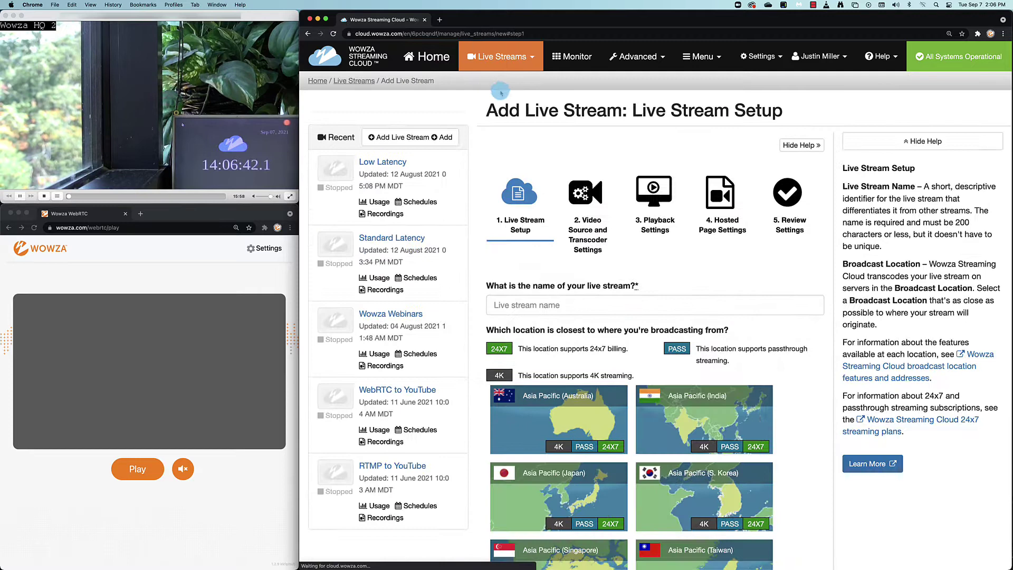
click(502, 306)
text(Wowza HQ2)
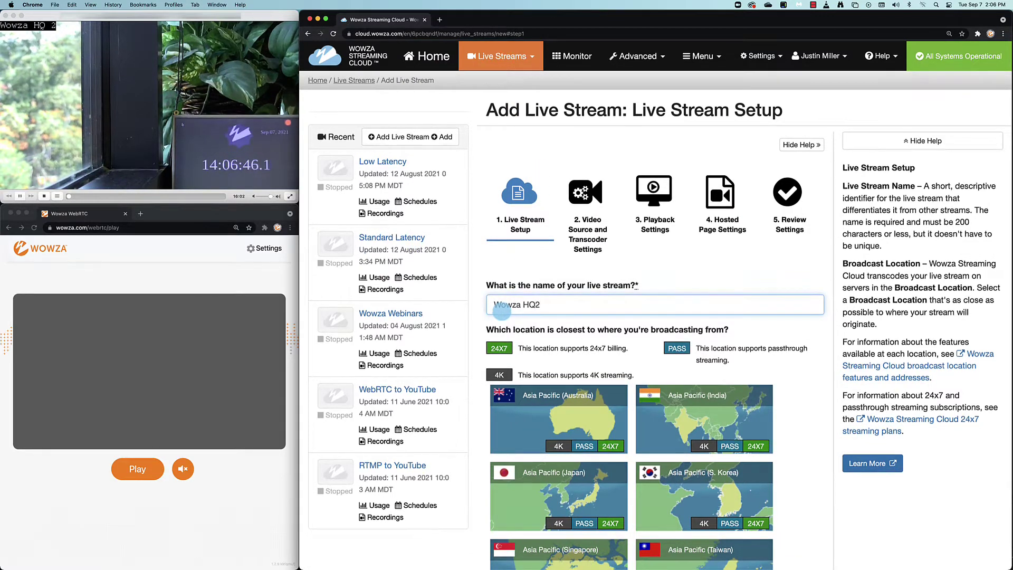
scroll(501, 312, down, 10)
click(675, 508)
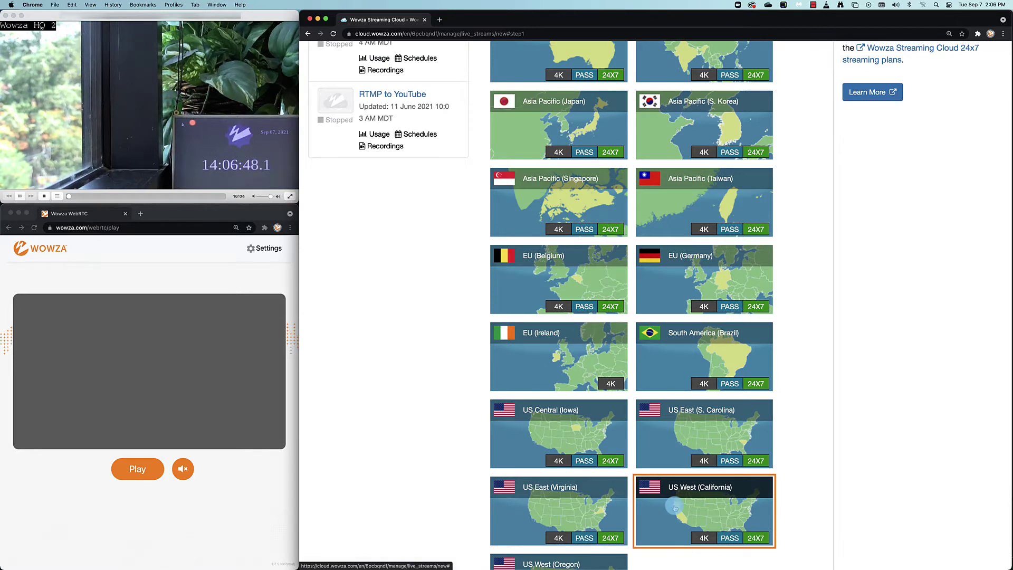
scroll(675, 507, down, 5)
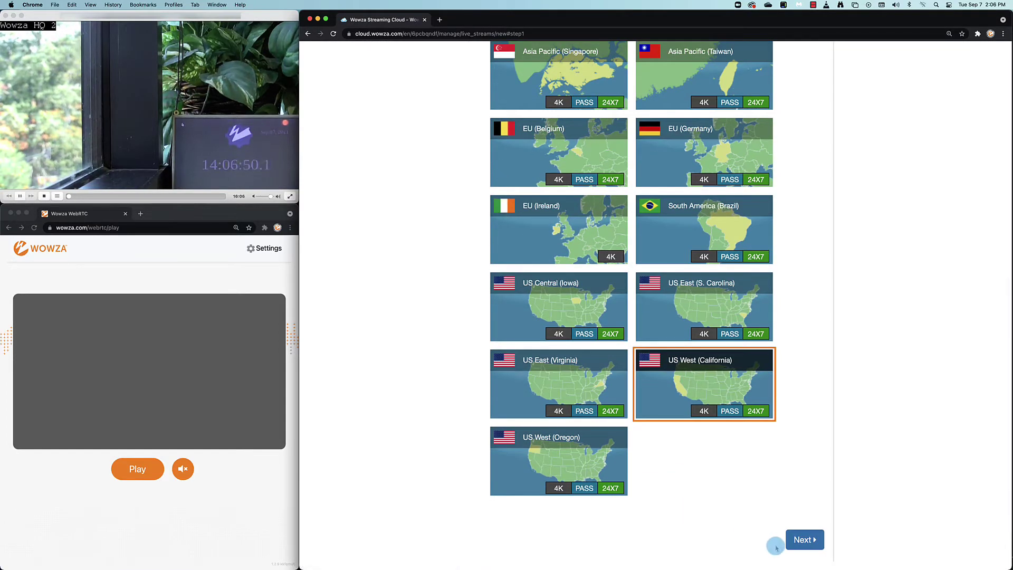
click(803, 539)
Choose Other RTSP as a pulled source and paste the camera's rtsp:// URL
scroll(805, 543, down, 5)
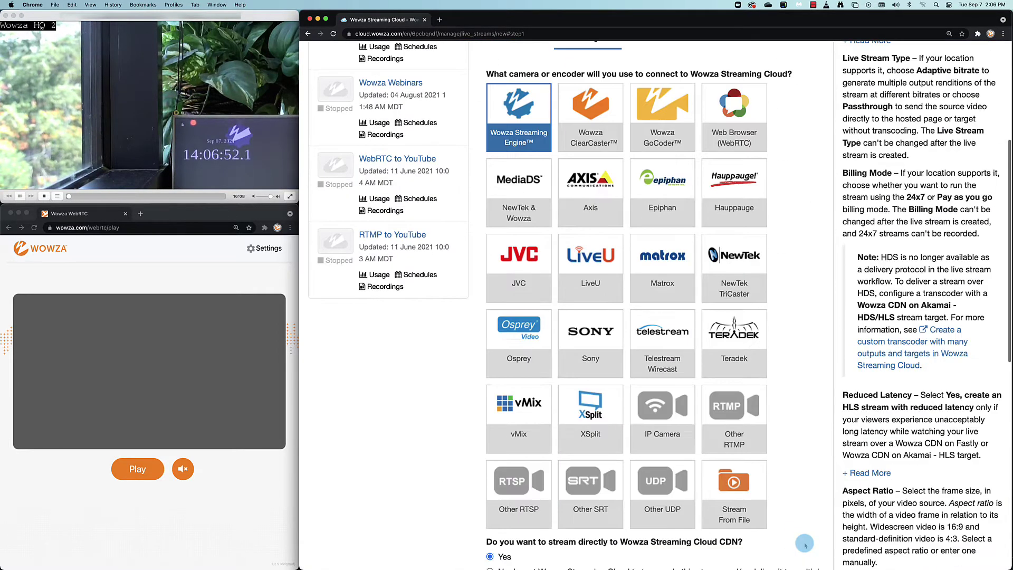
scroll(515, 483, up, 1)
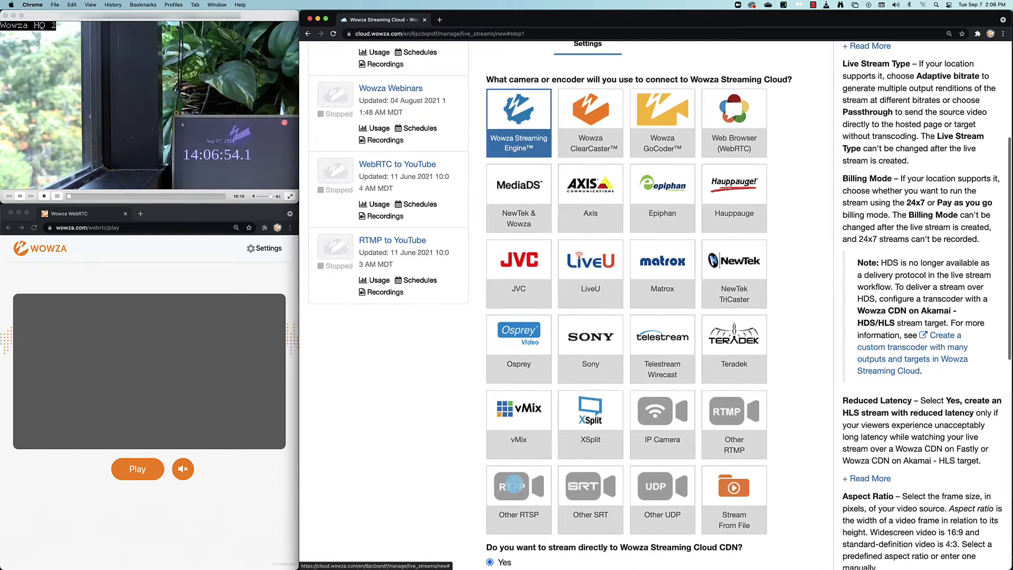
click(515, 487)
scroll(512, 483, down, 15)
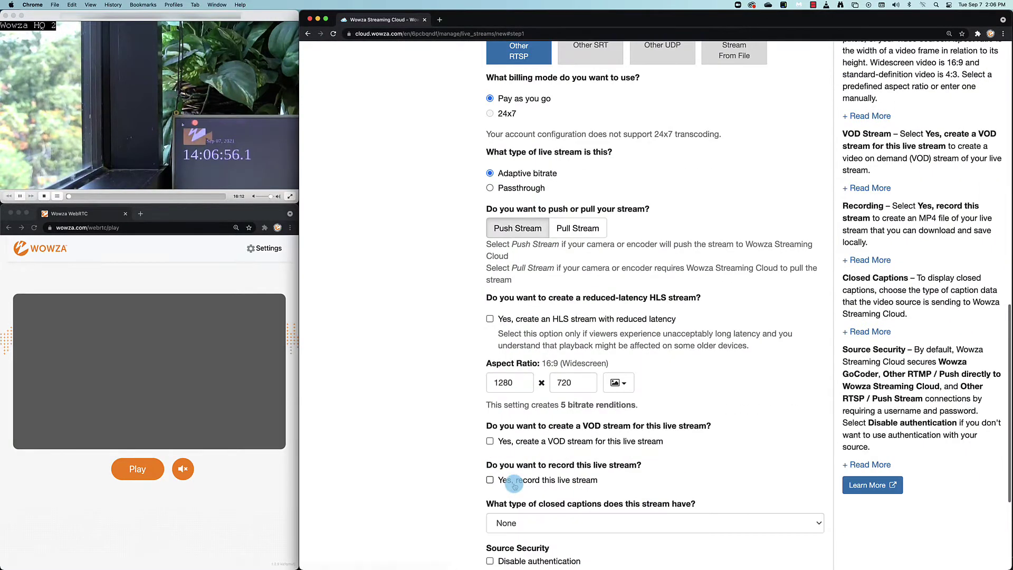
click(581, 230)
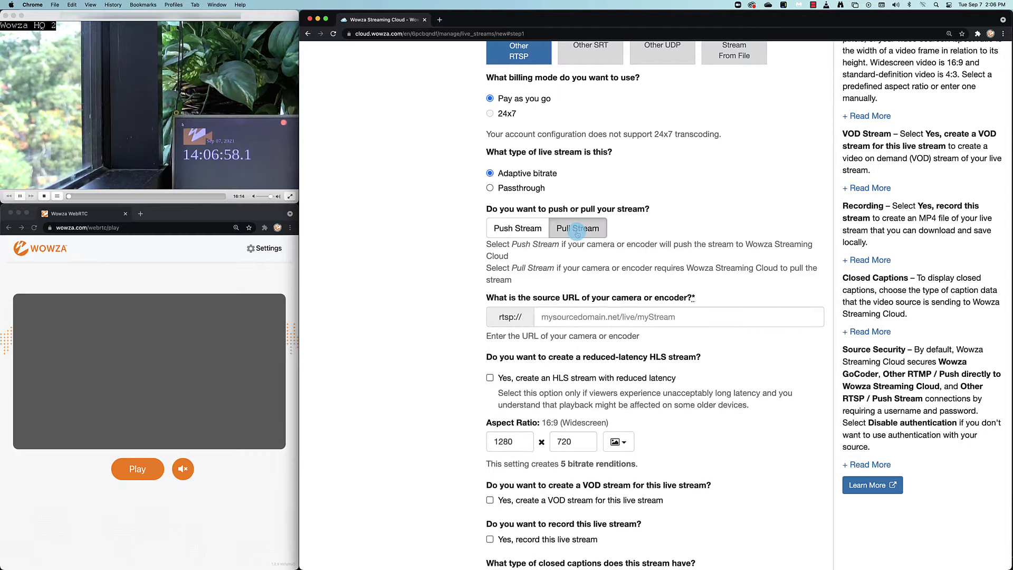
click(568, 311)
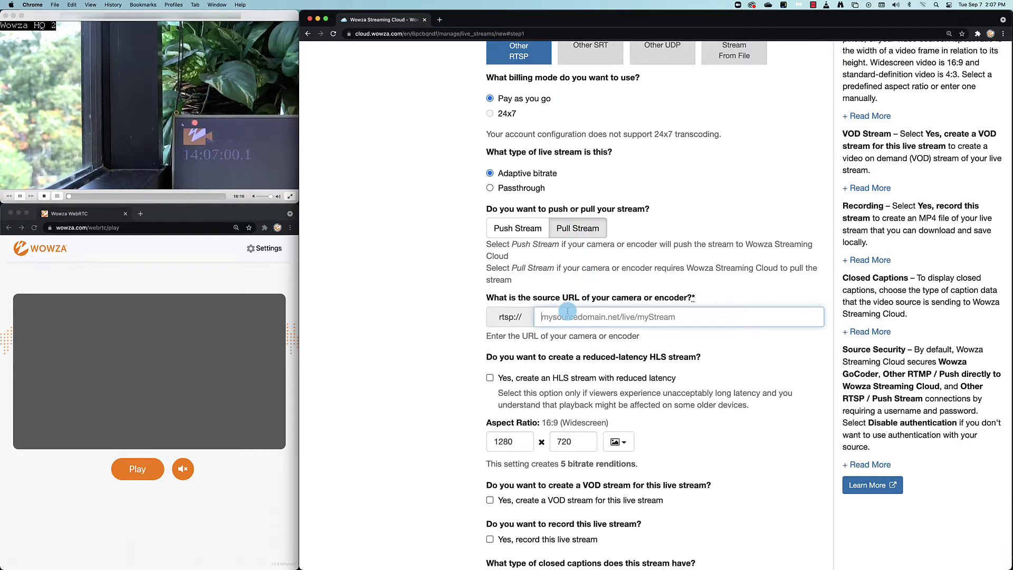
key(super+v)
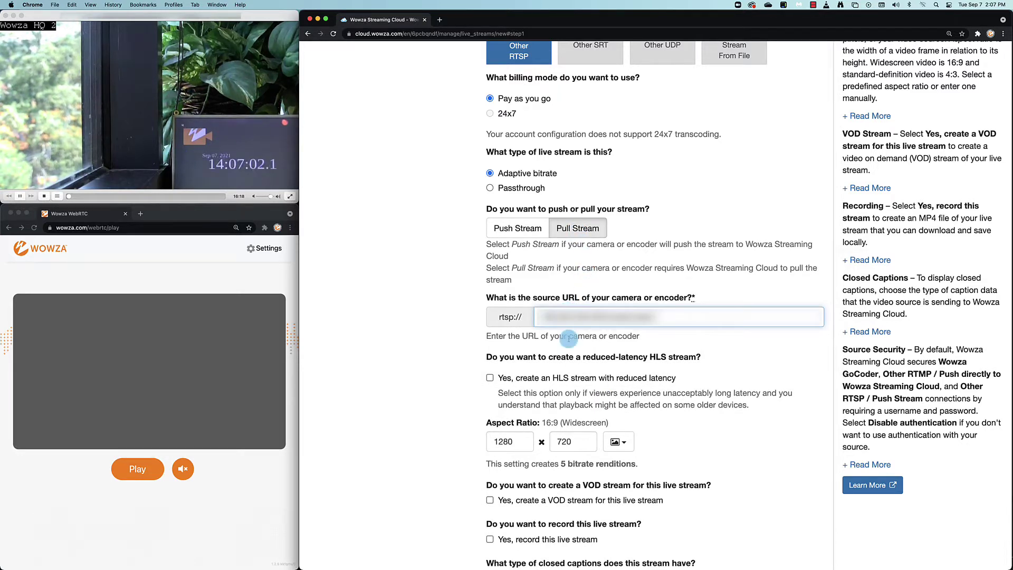
Enable reduced-latency HLS and set the frame size preset to 1920 x 1080
click(490, 378)
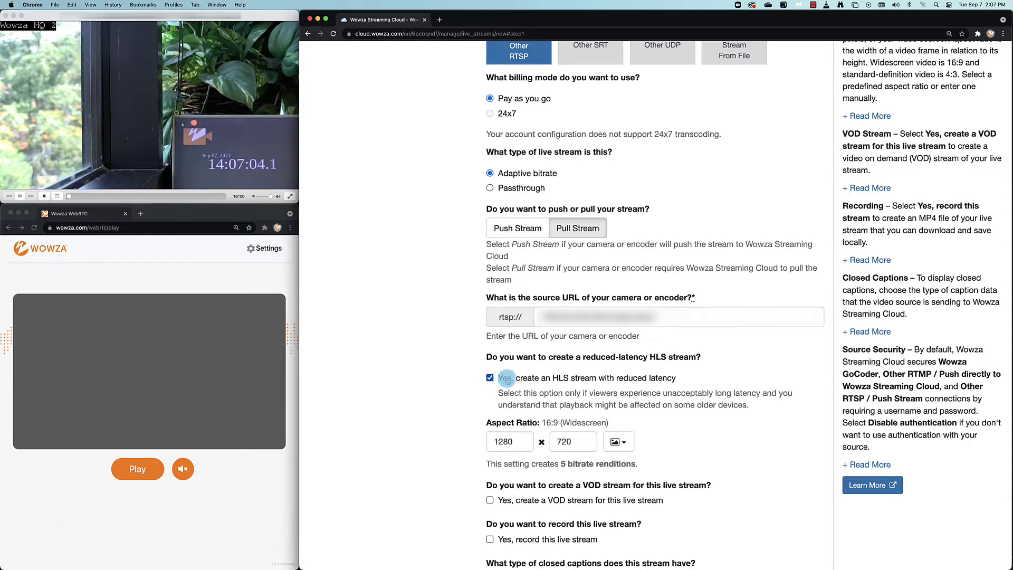
click(618, 442)
click(636, 492)
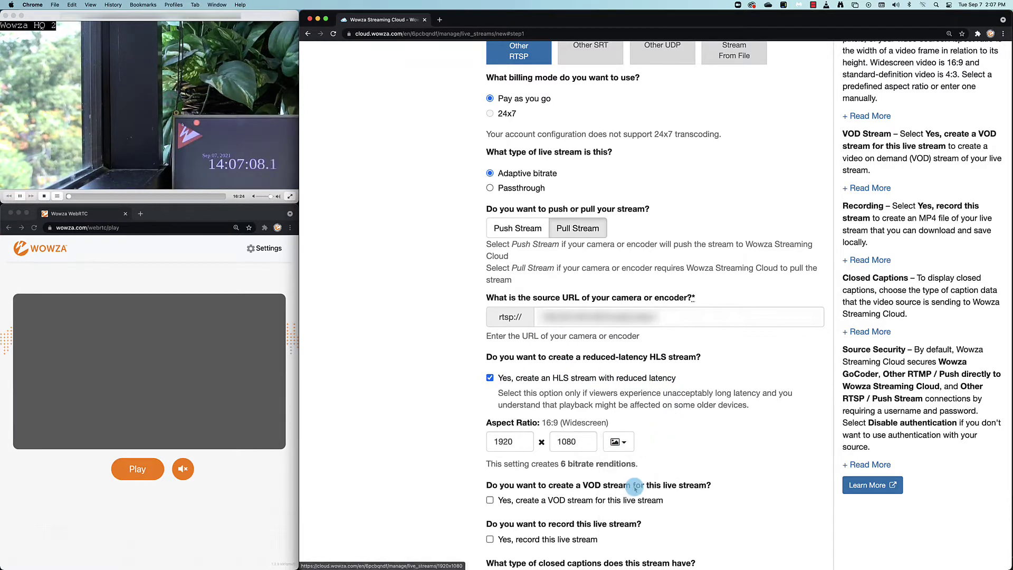
scroll(773, 425, down, 5)
click(798, 442)
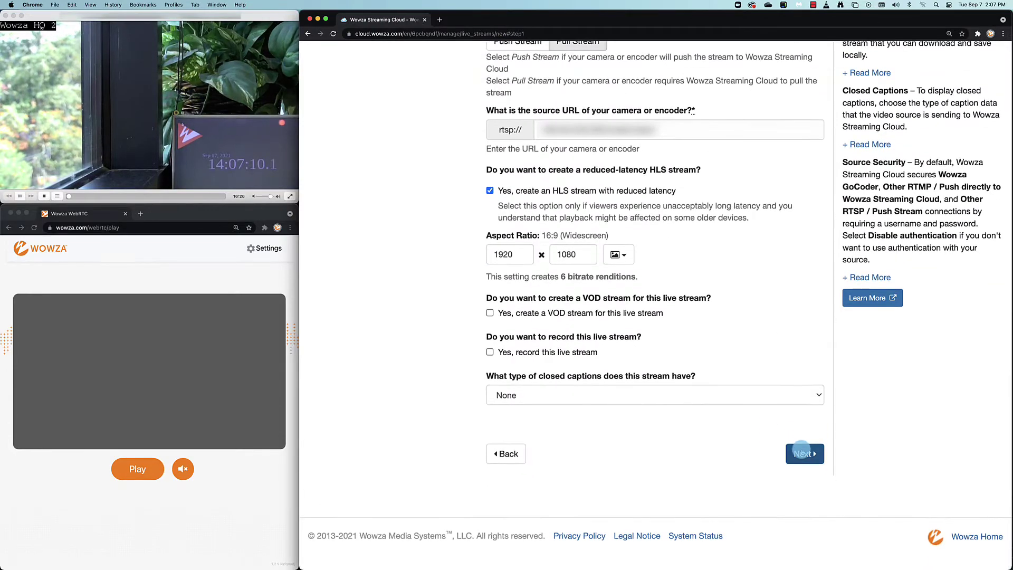
scroll(801, 475, down, 10)
Keep the default hosted page options and finish creating the Wowza HQ2 stream
click(804, 355)
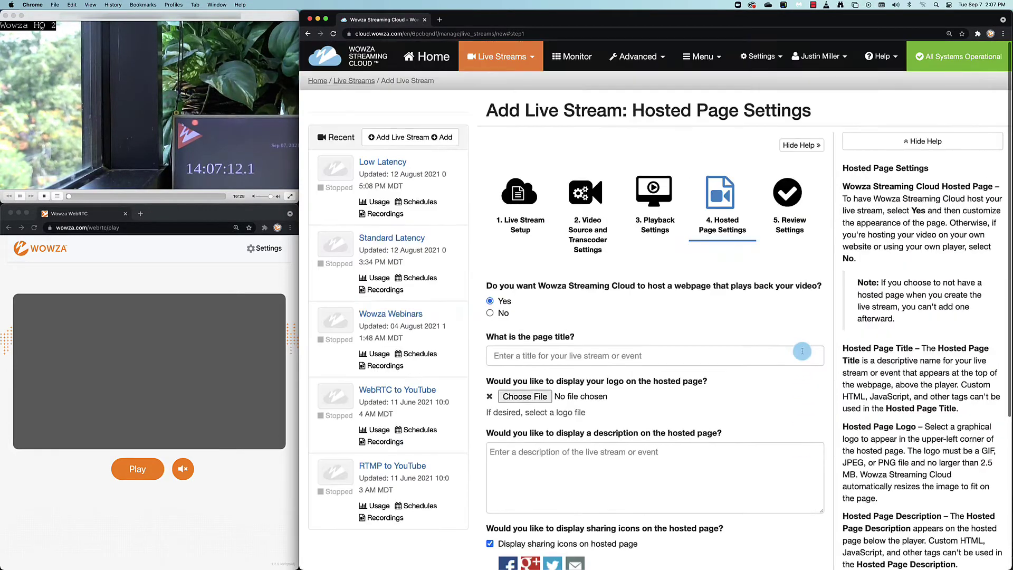
scroll(804, 369, down, 10)
click(806, 399)
scroll(808, 397, down, 10)
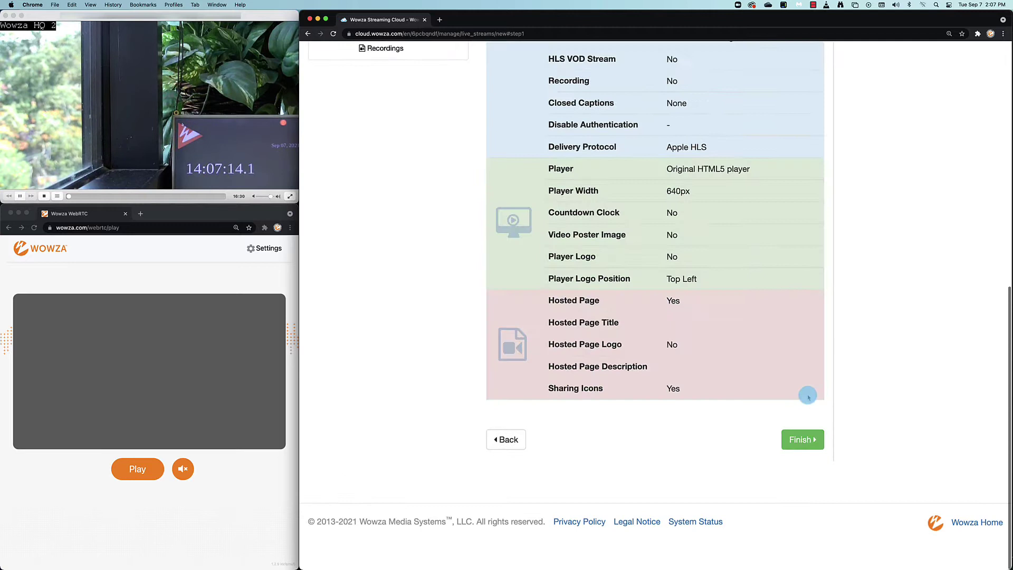
click(804, 454)
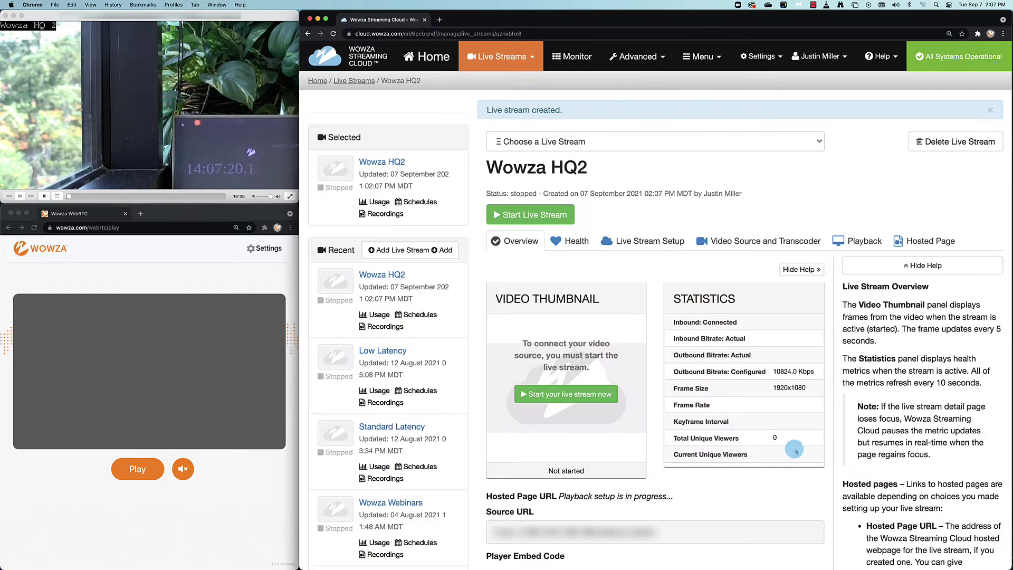
Copy the first Video + Audio output of the Wowza HQ2 transcoder with H.264 video and Opus audio
click(667, 58)
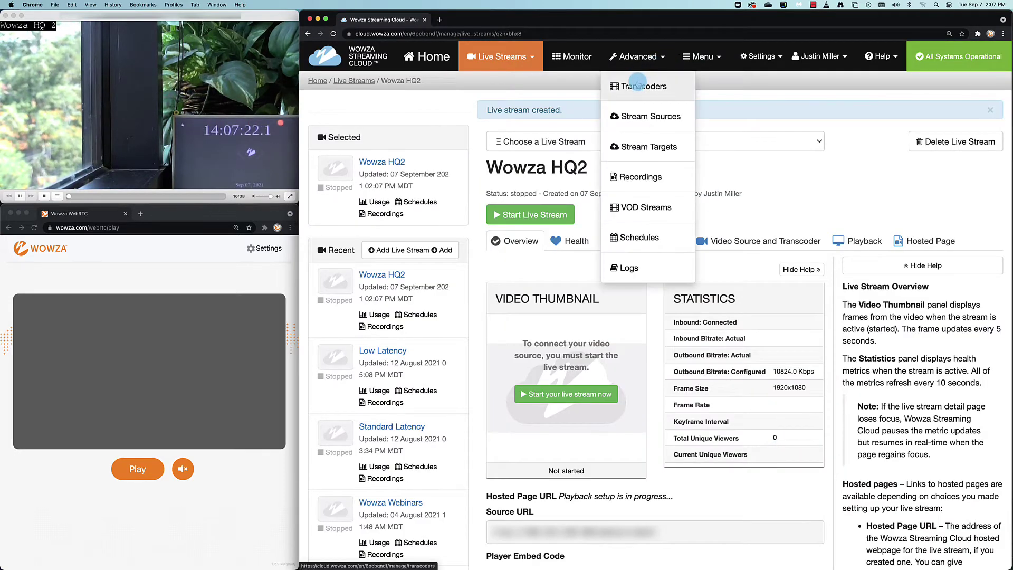
click(638, 82)
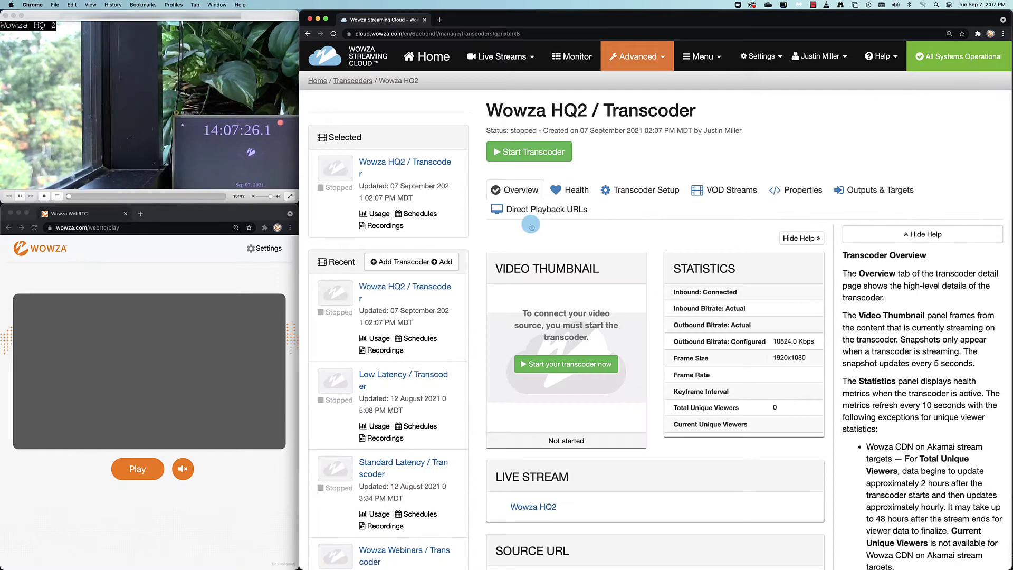
click(873, 191)
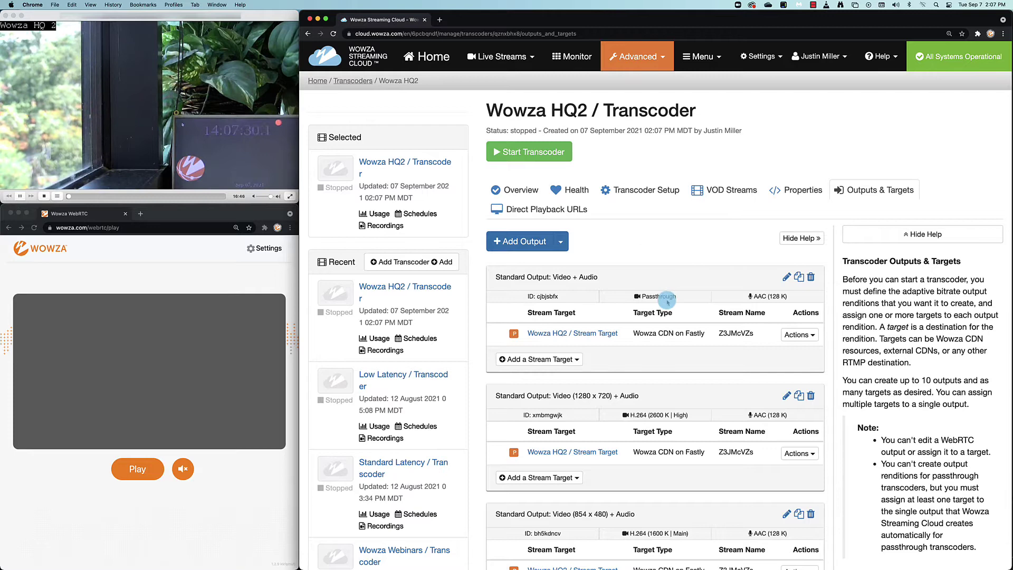
click(799, 277)
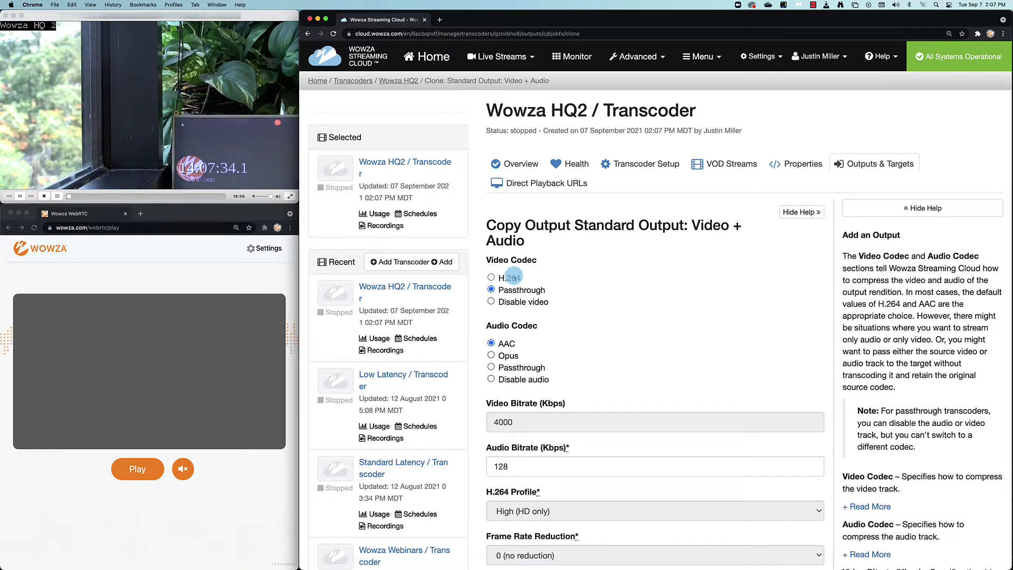
click(513, 277)
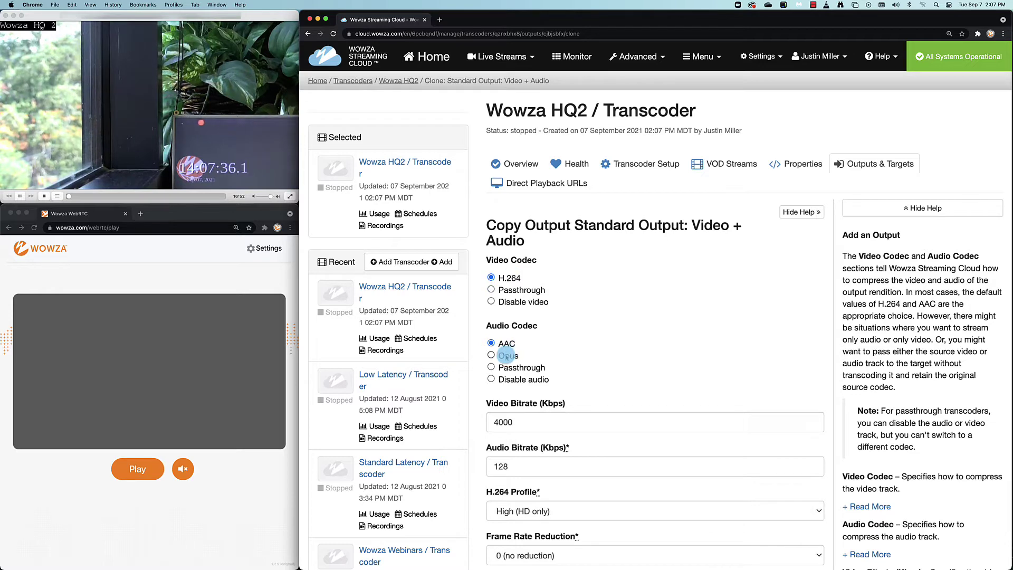
scroll(507, 357, down, 5)
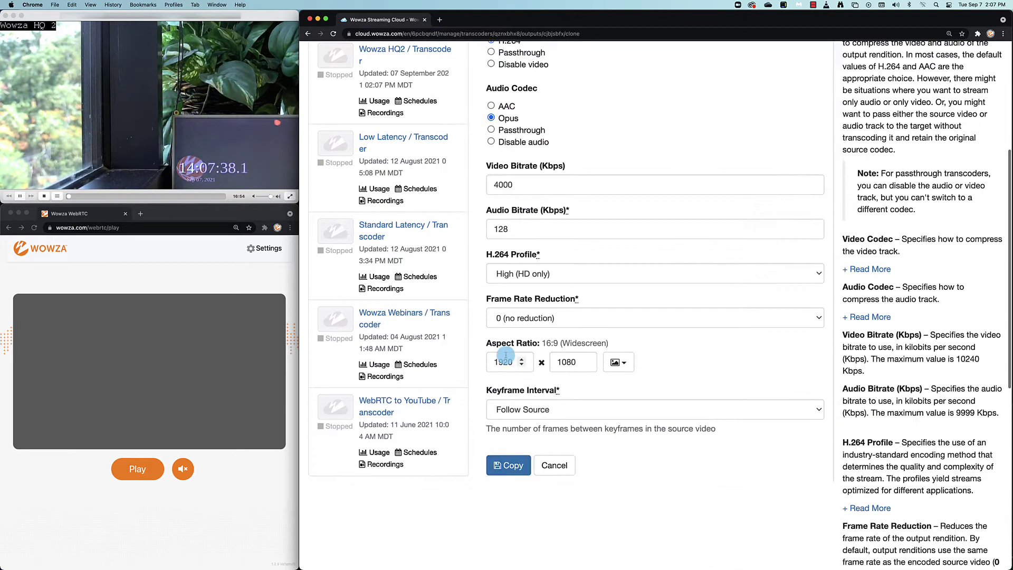
click(501, 466)
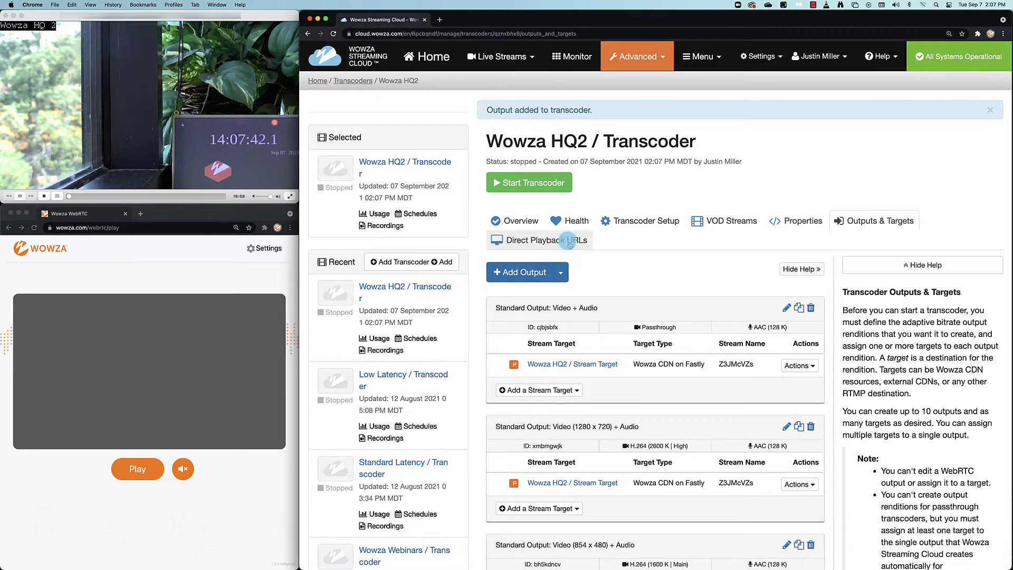
List the WebRTC direct playback URLs and select the 1920x1080 rendition's wss:// address
click(570, 243)
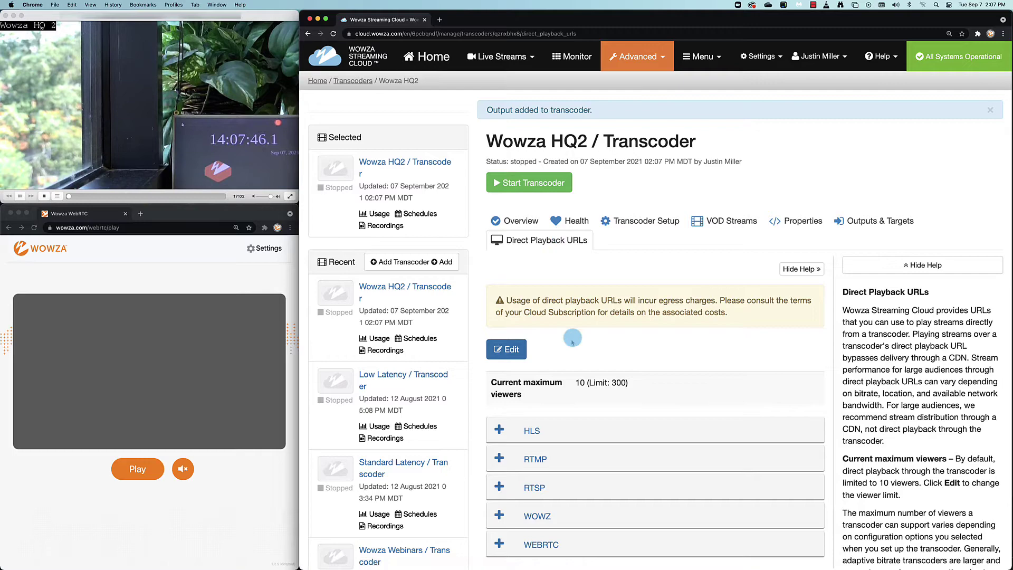
drag(567, 384, 632, 384)
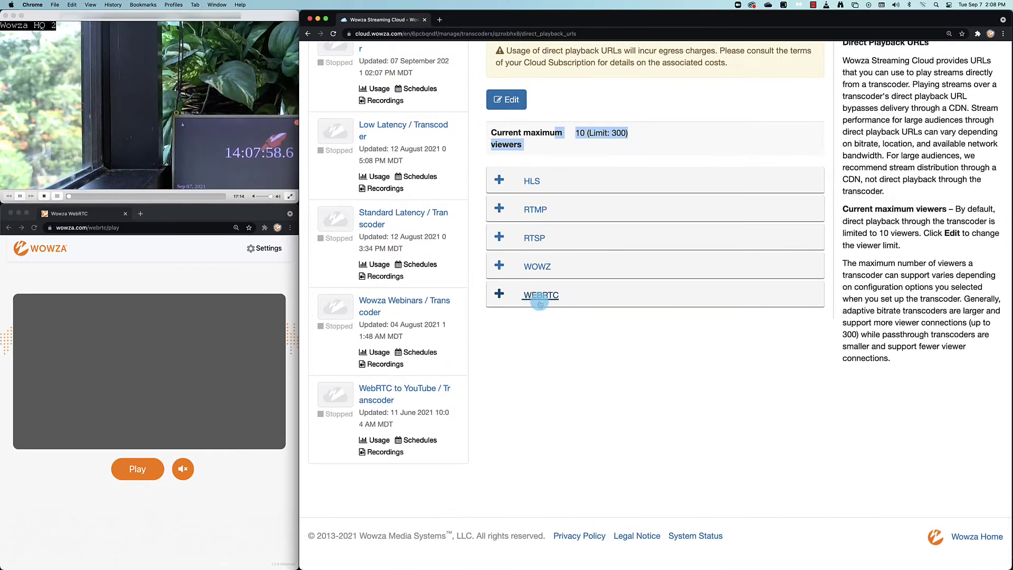
click(539, 302)
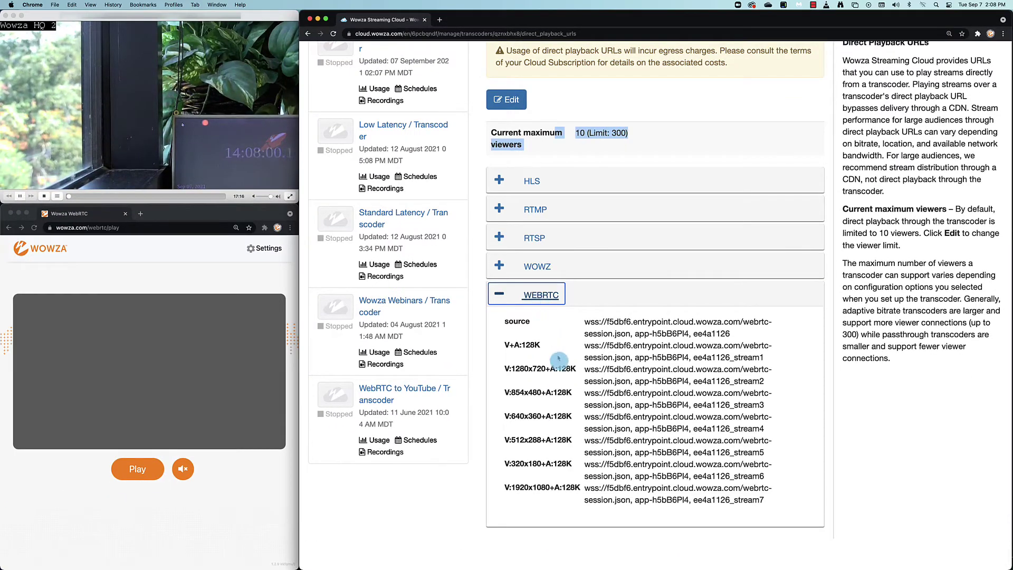
drag(584, 488, 764, 498)
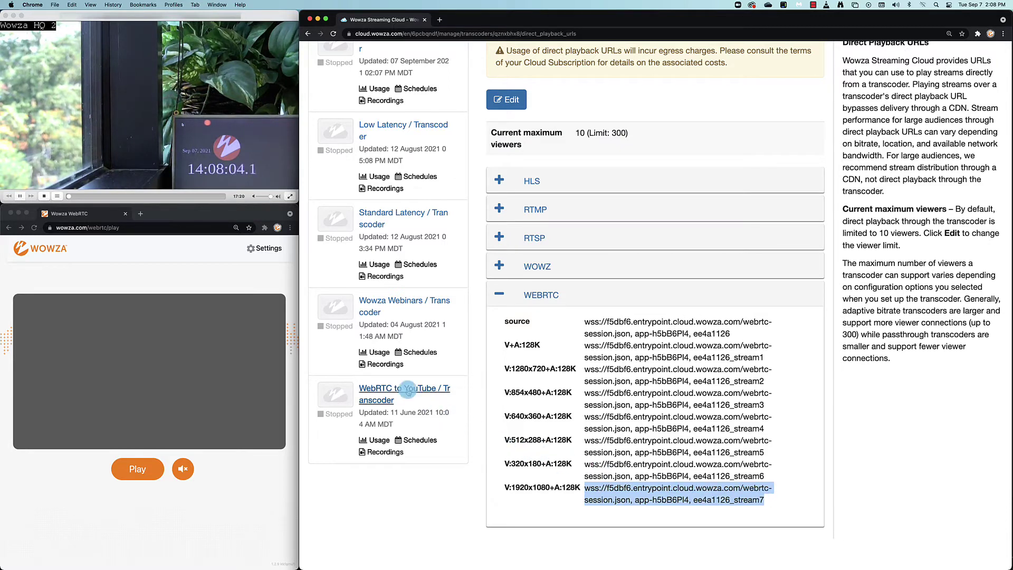
click(275, 268)
Paste the WebRTC address as the SDP URL and set stream name ee4a1126_stream7
click(269, 246)
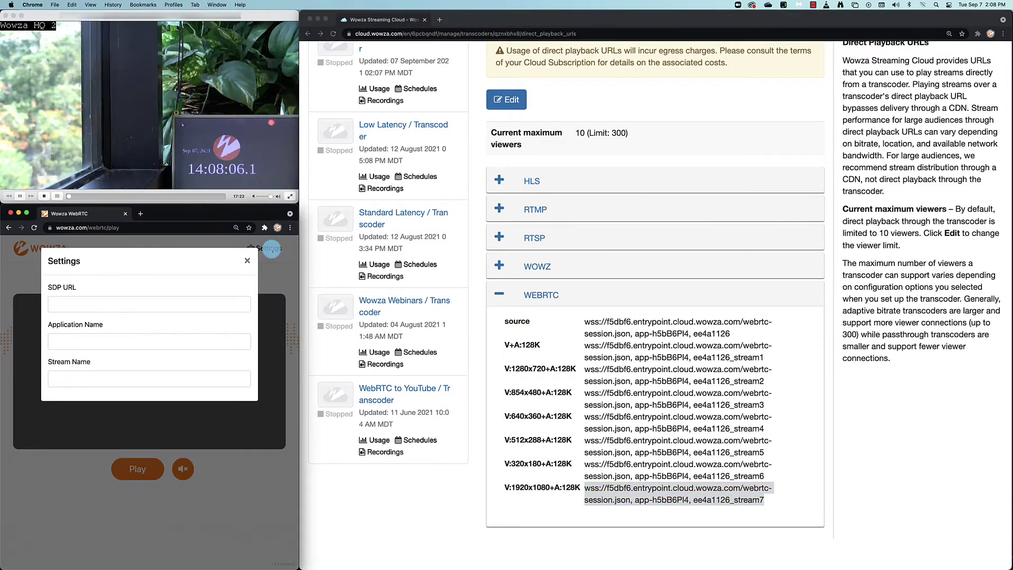
click(221, 302)
key(super+v)
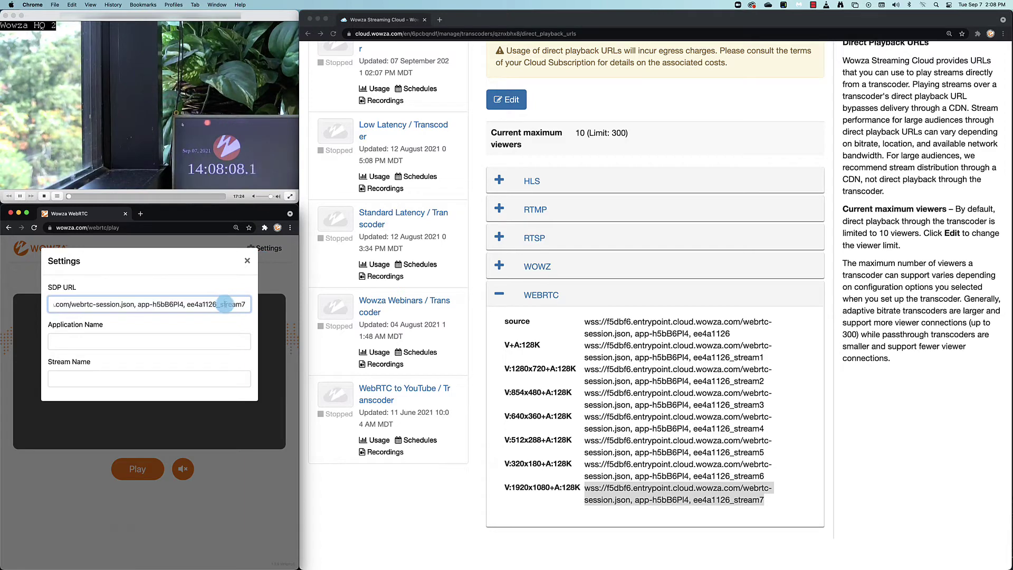
drag(188, 305, 248, 305)
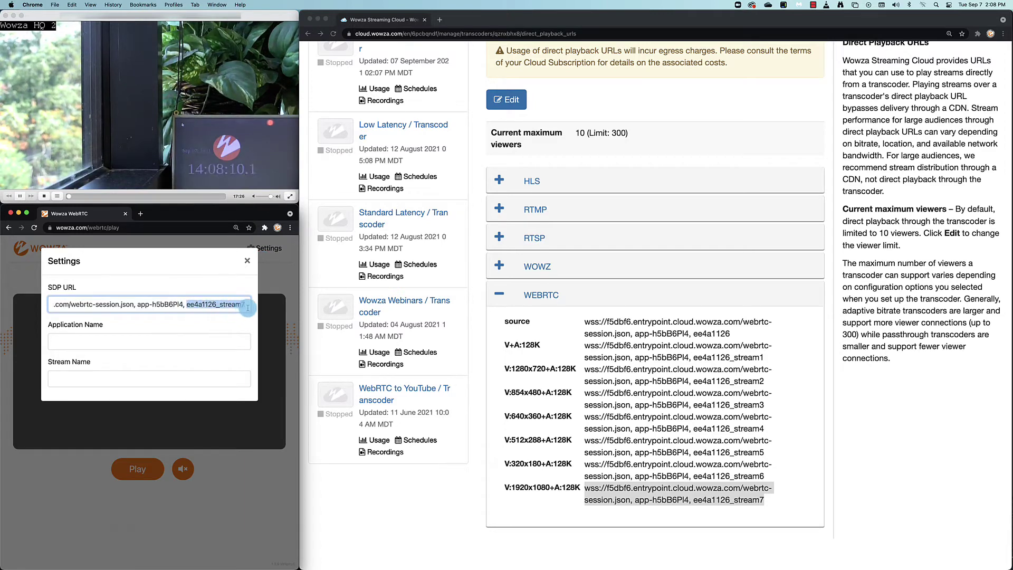
click(204, 375)
key(super+v)
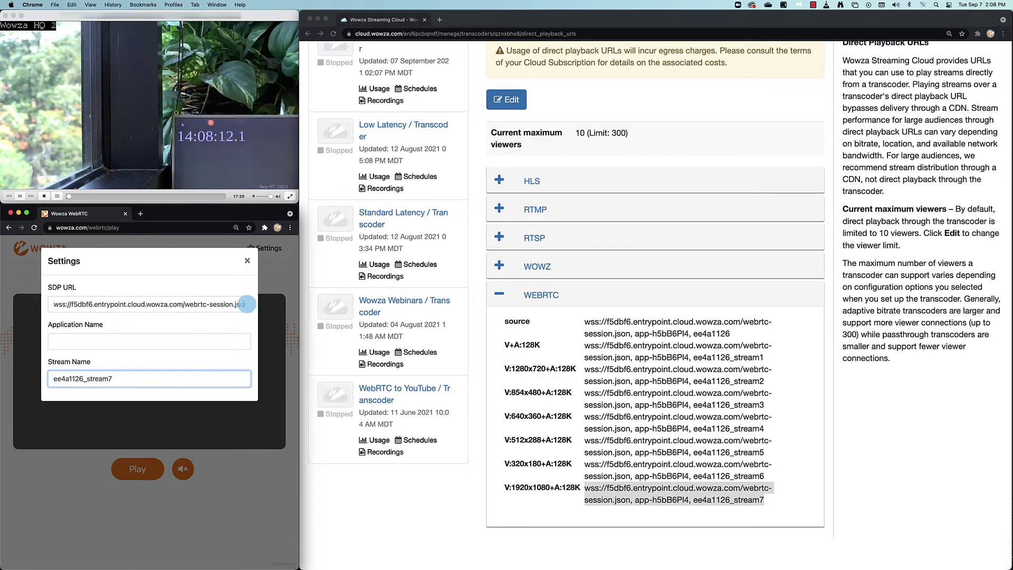
Move app-h5bB6Pl4 from the SDP URL into the application name field and drop the trailing comma
mouse_move(244, 304)
mouse_down()
mouse_move(258, 305)
mouse_move(198, 304)
mouse_move(248, 306)
mouse_up()
key(super+x)
click(227, 342)
key(super+v)
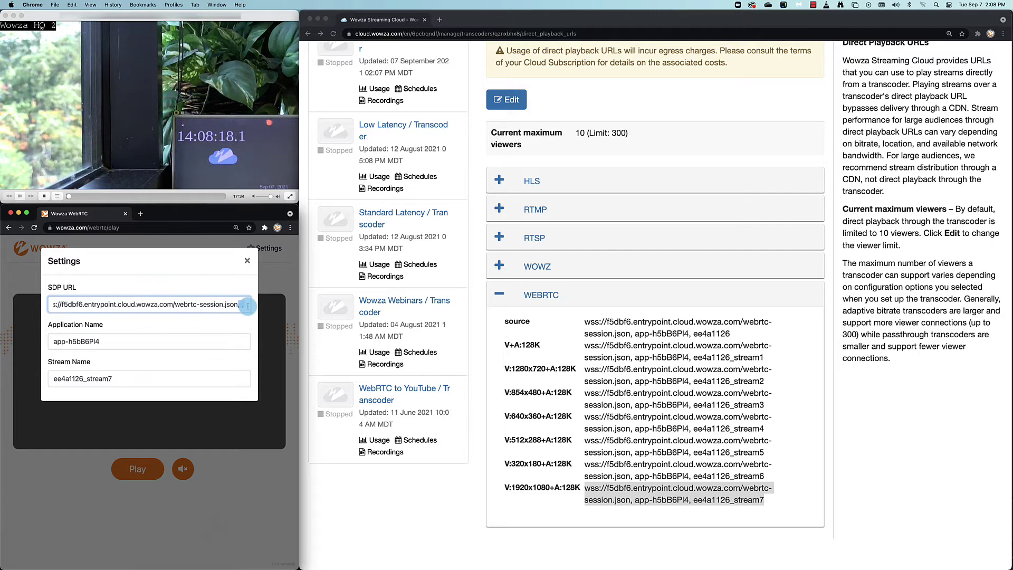
key(BackSpace)
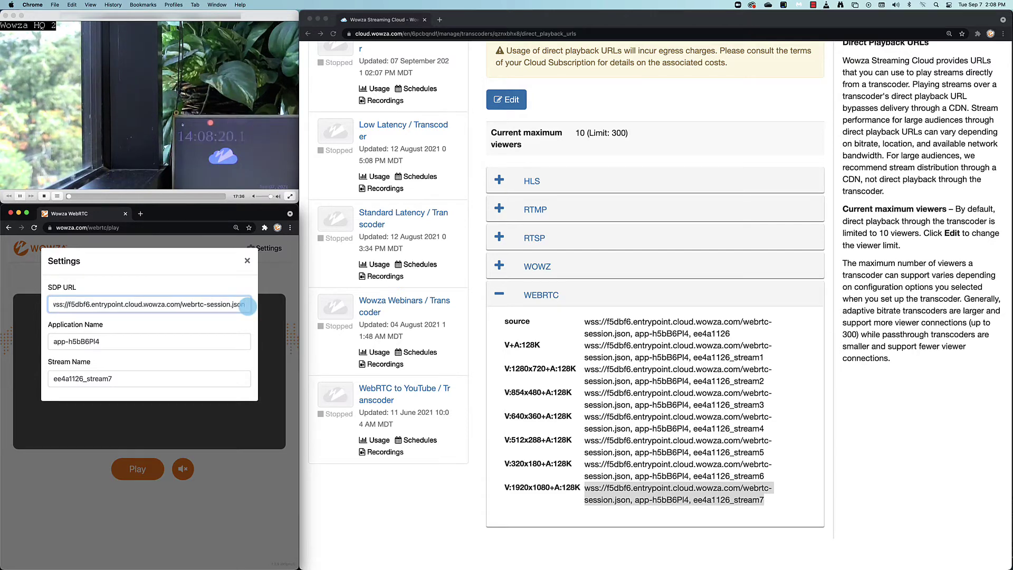
click(247, 261)
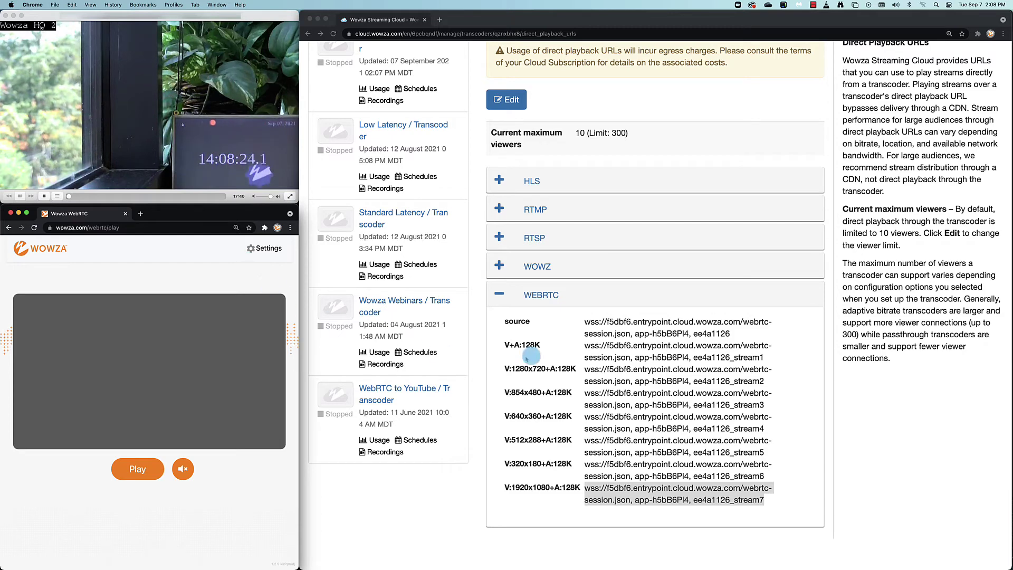
Start the Wowza HQ2 live stream and play its camera feed in the WebRTC player
scroll(554, 348, up, 5)
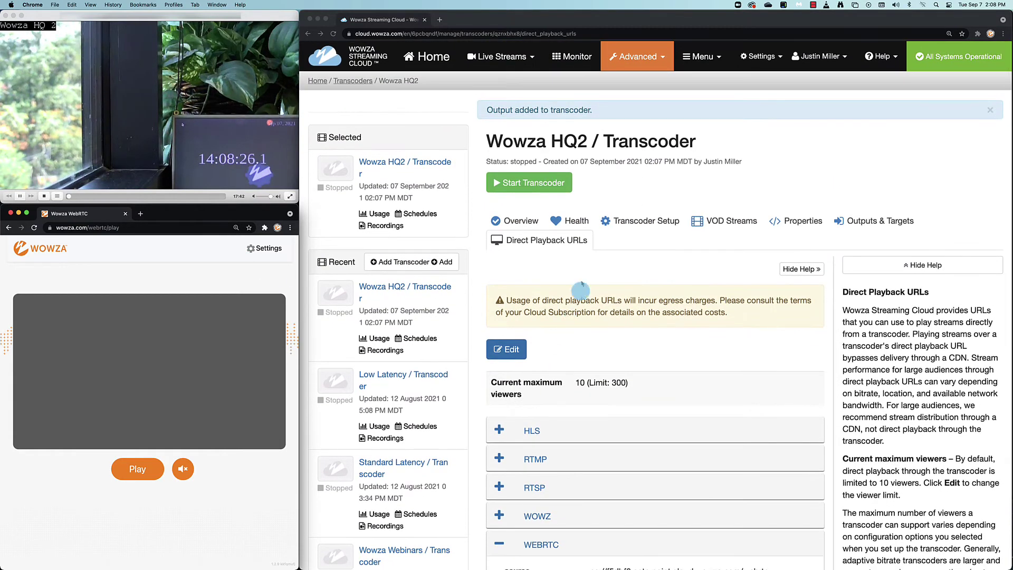
click(535, 74)
click(532, 59)
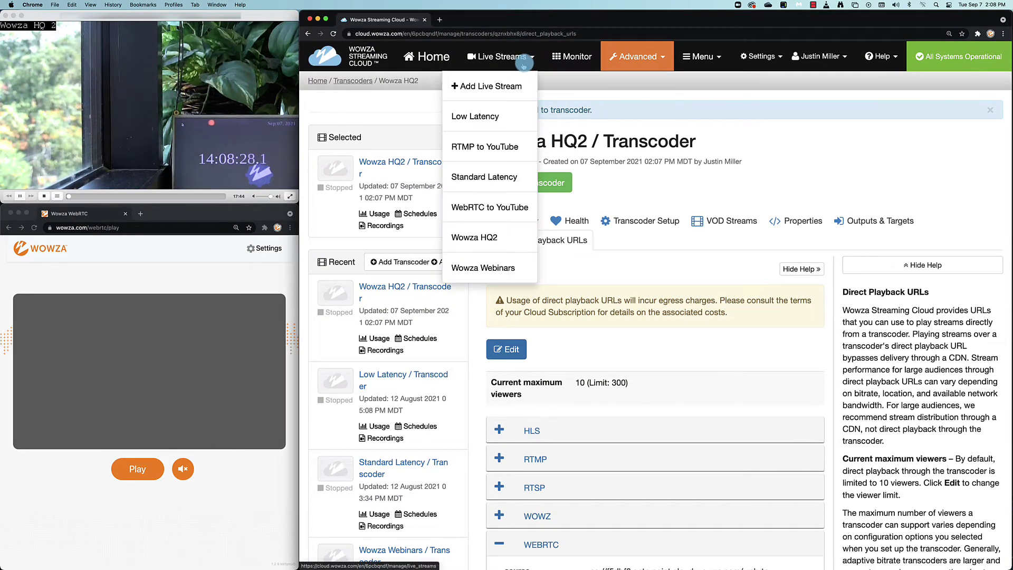
click(474, 235)
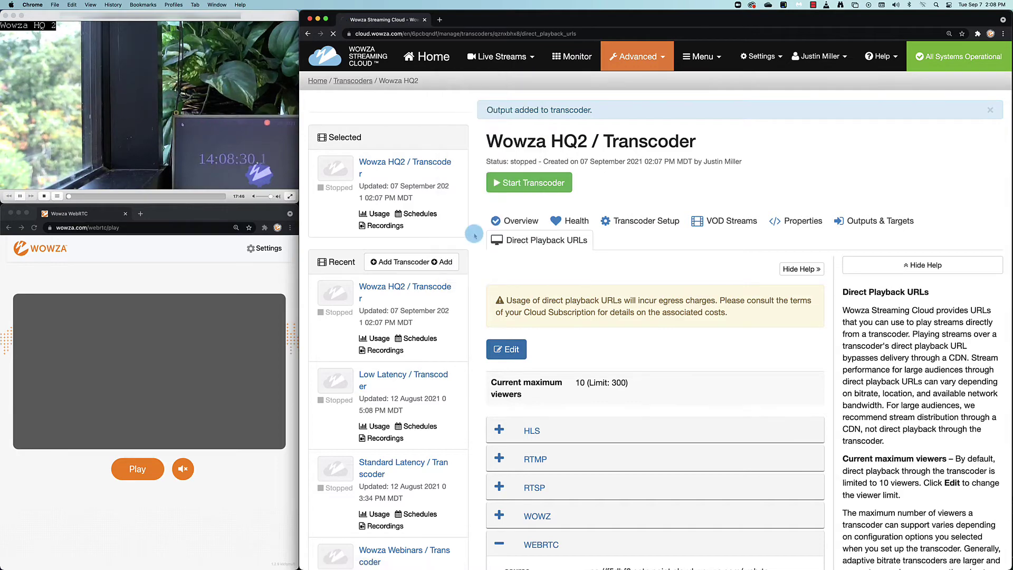
click(535, 185)
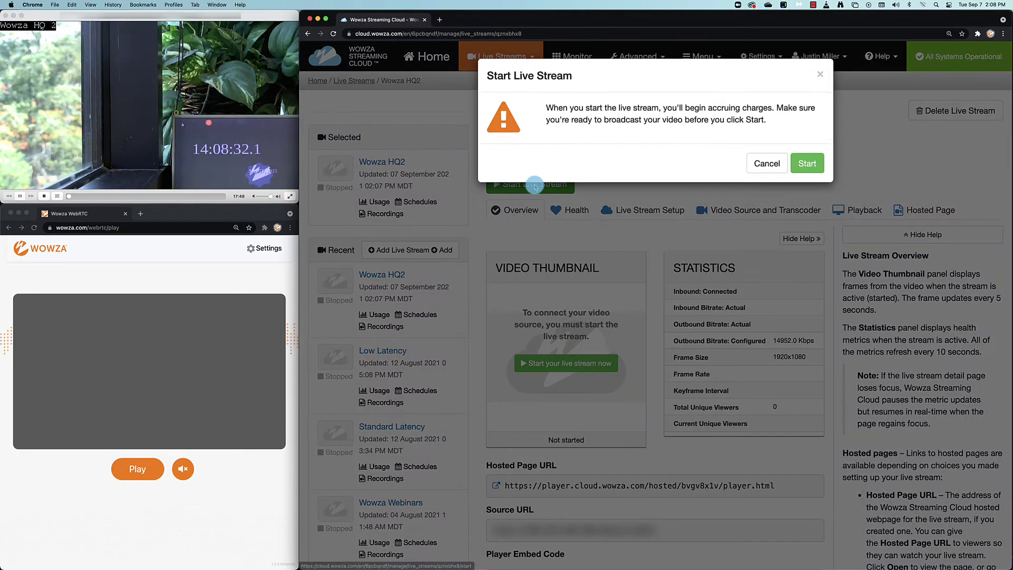
click(802, 164)
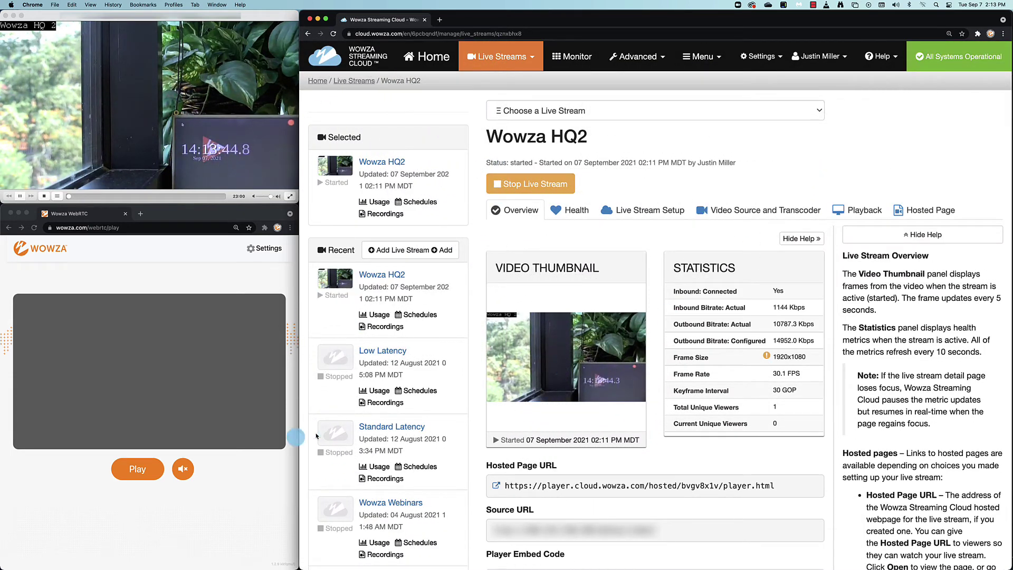
click(134, 467)
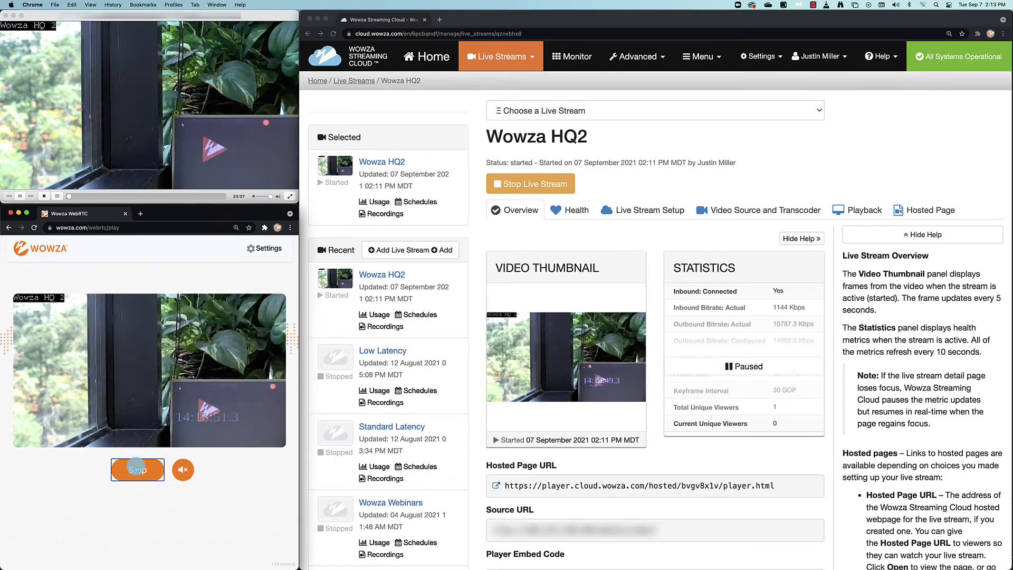
Open the Wowza HQ2 hosted page URL and play the live camera video there
click(496, 485)
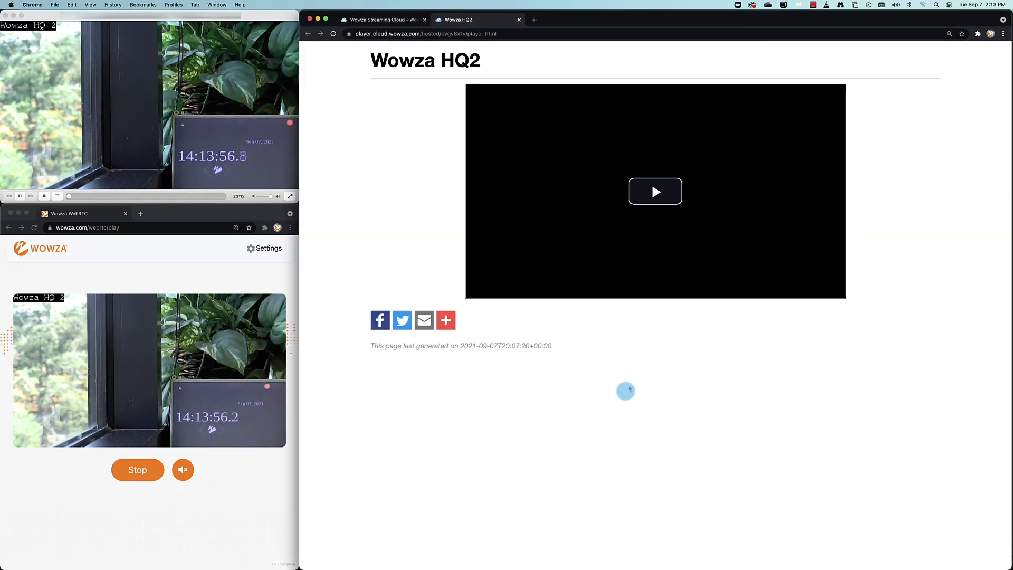
click(659, 198)
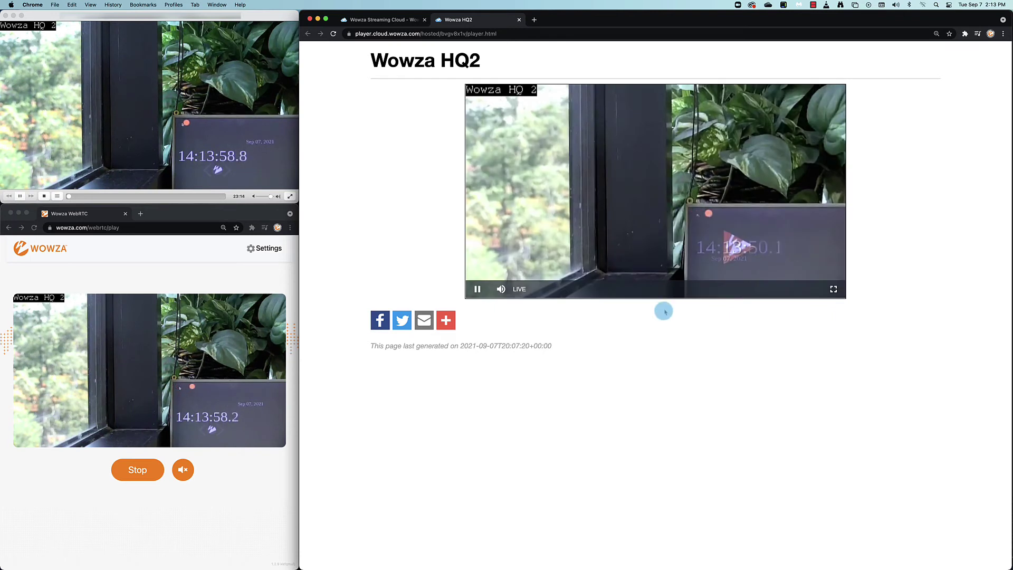